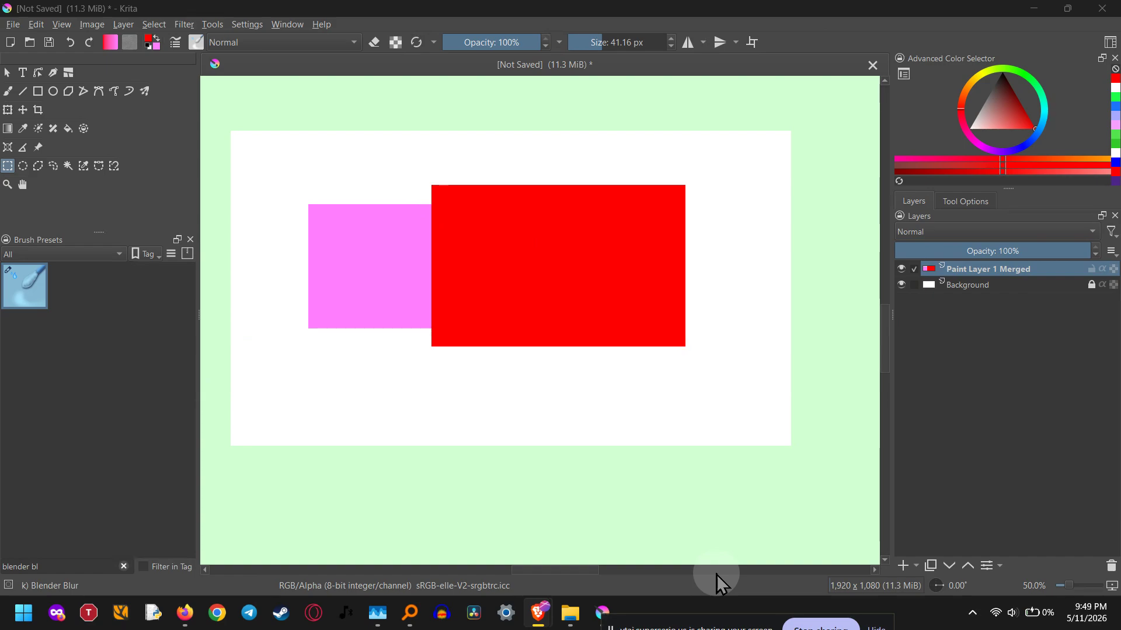
left_click(609, 328)
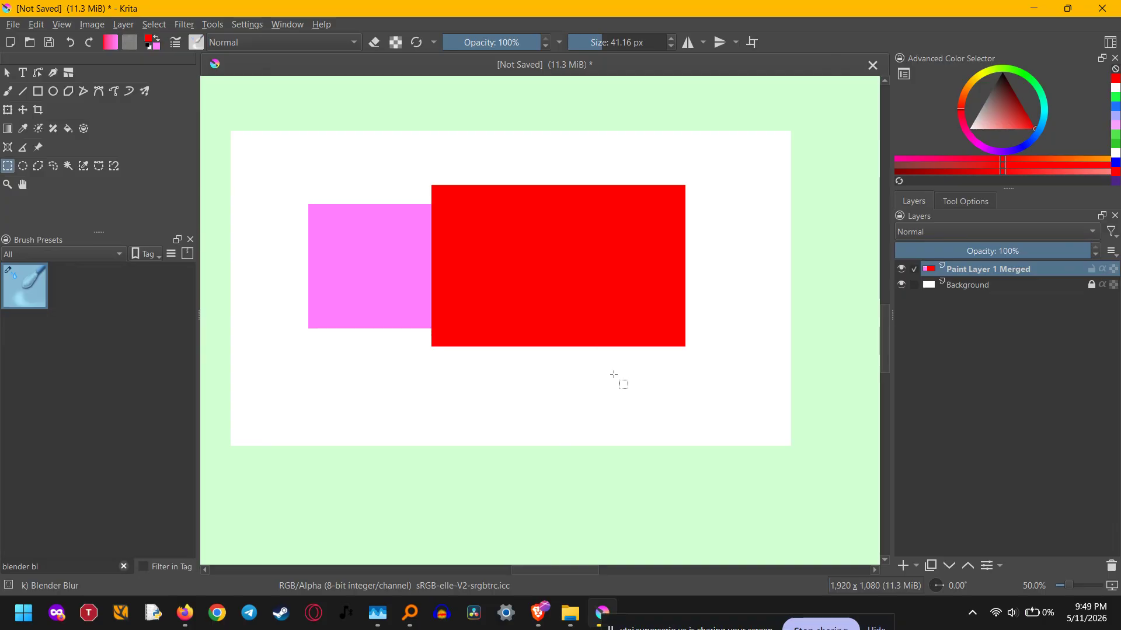
left_click(555, 346)
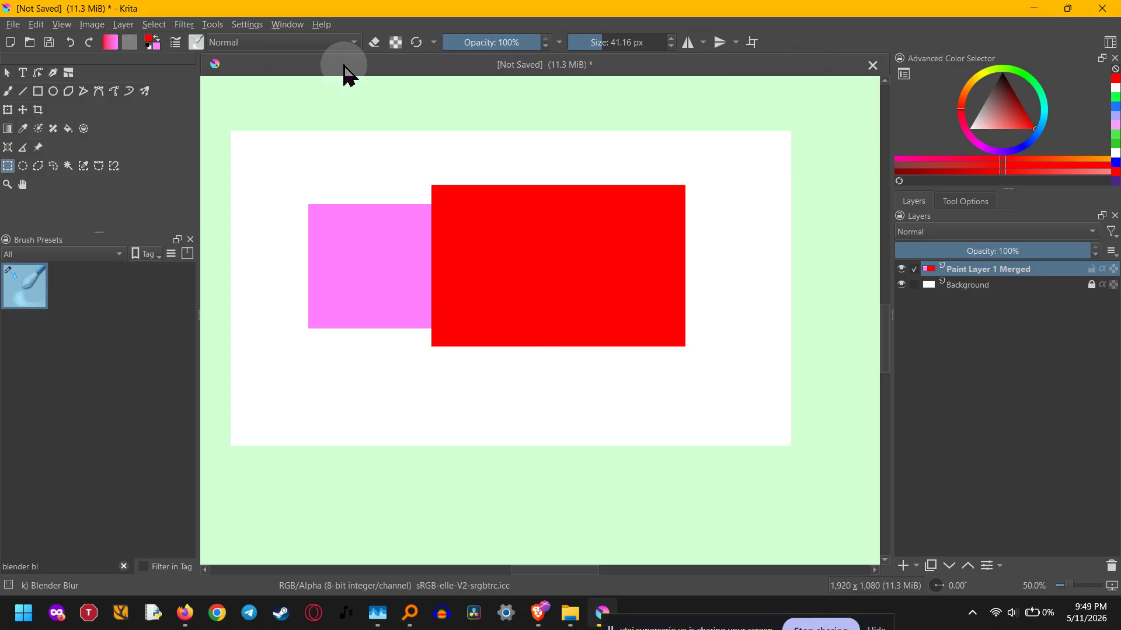
left_click(282, 25)
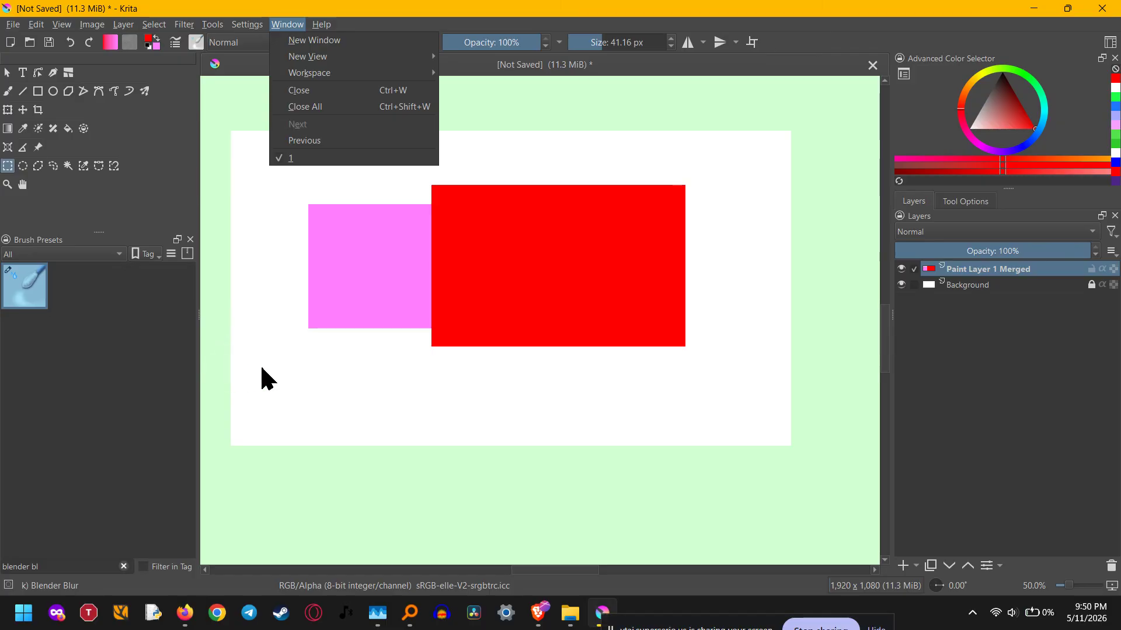
Open the resource manager and view the details of the e) Marker Plain (mypaint) brush preset
mouse_move(246, 23)
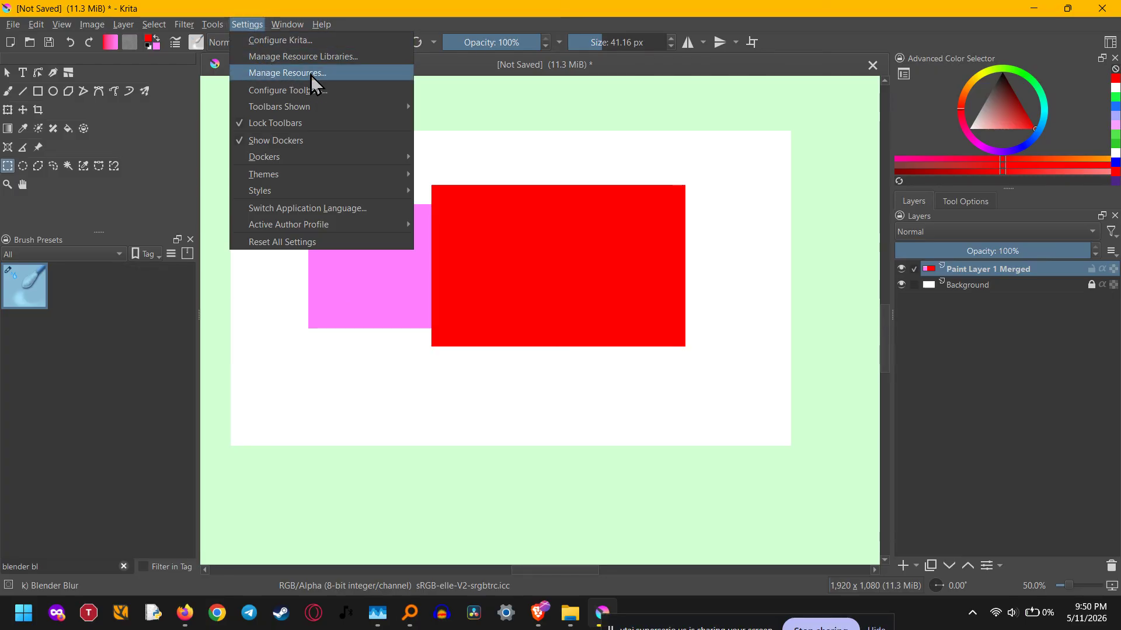
left_click(332, 72)
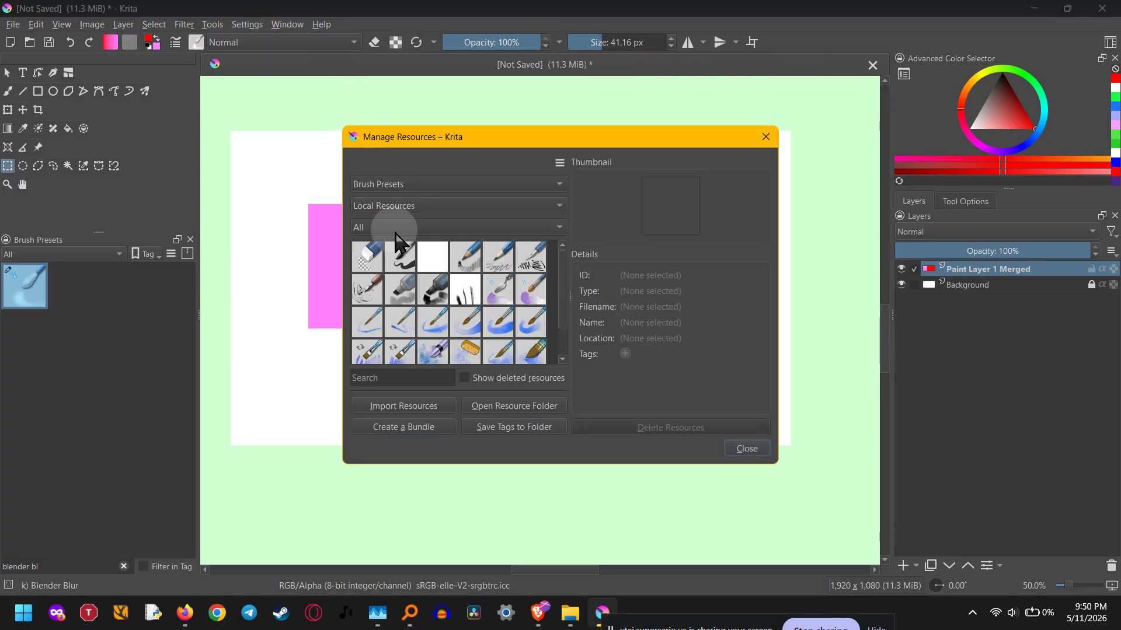
mouse_move(403, 356)
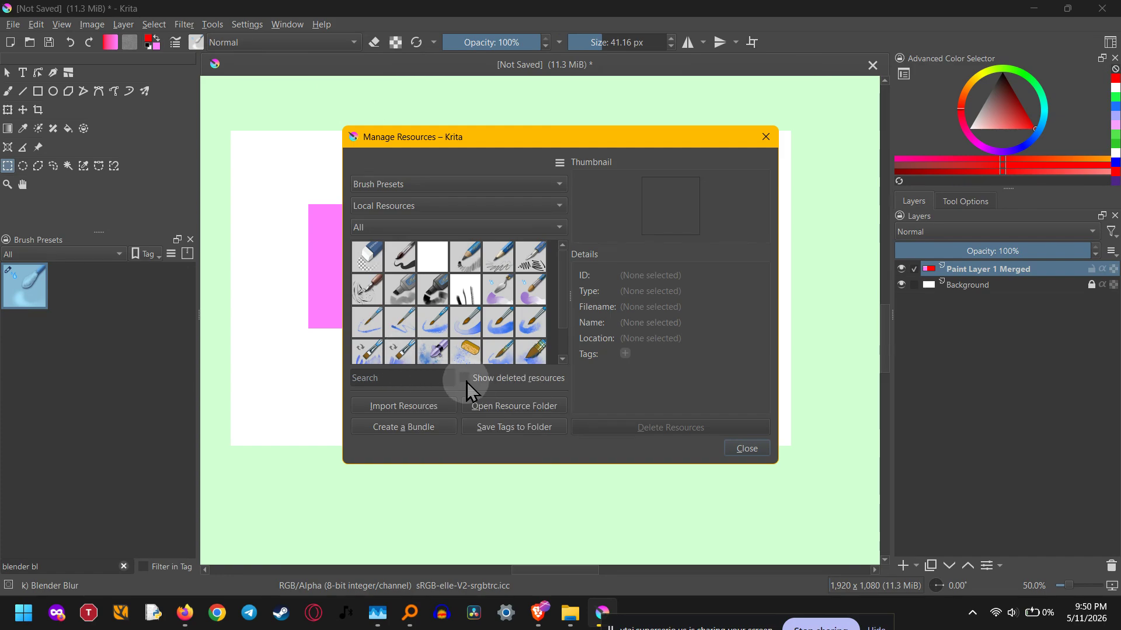
mouse_move(487, 315)
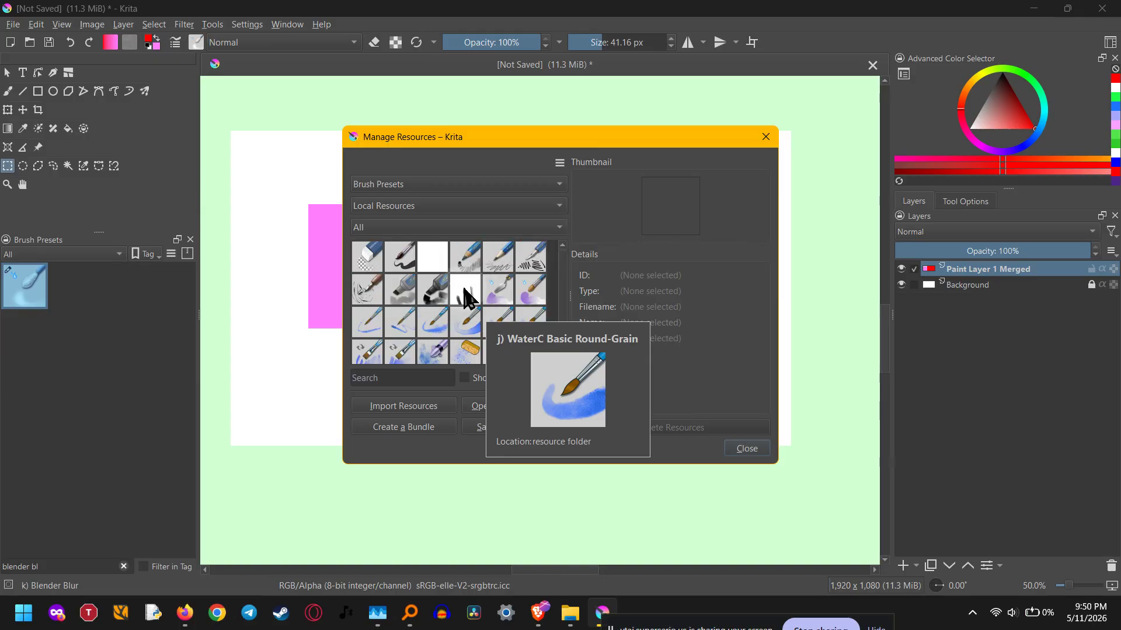
left_click(435, 290)
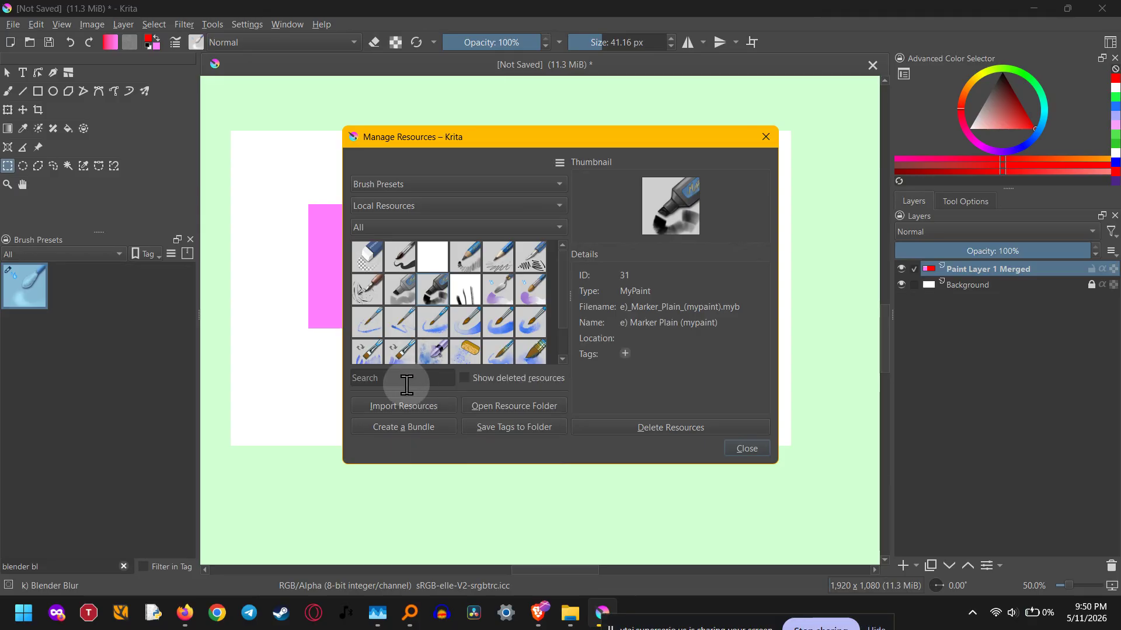
left_click(397, 408)
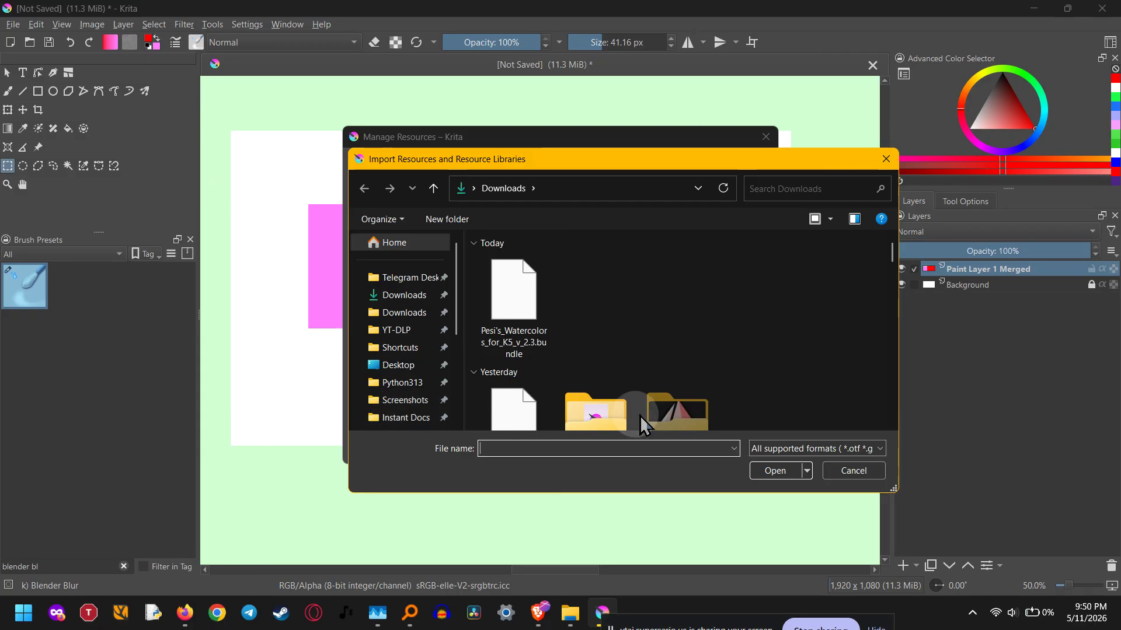
left_click(525, 353)
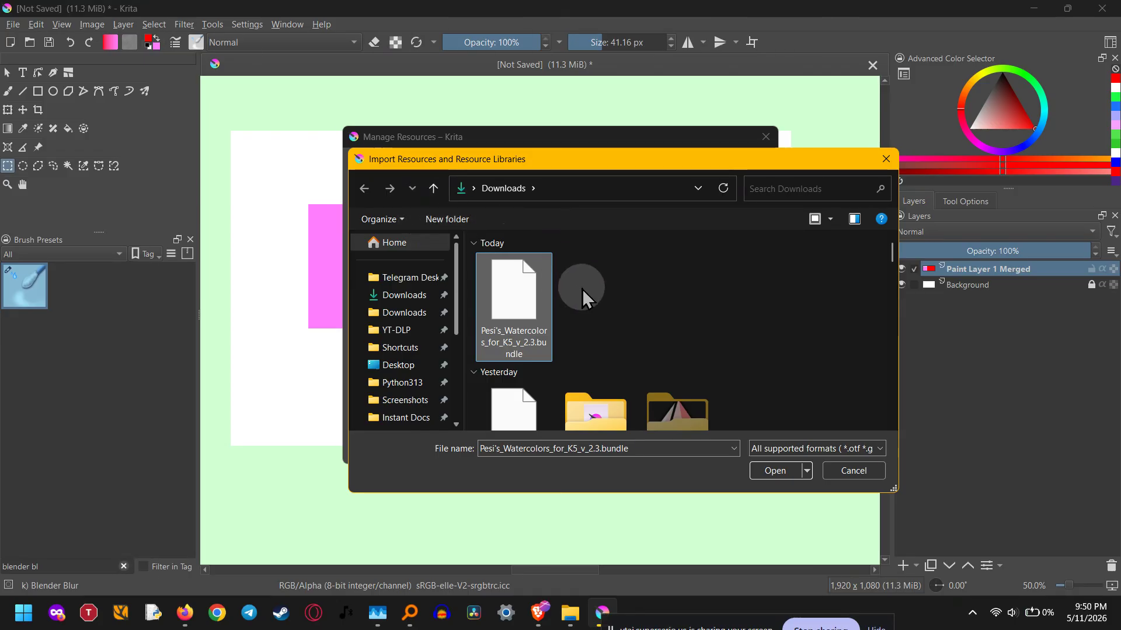
left_click(622, 296)
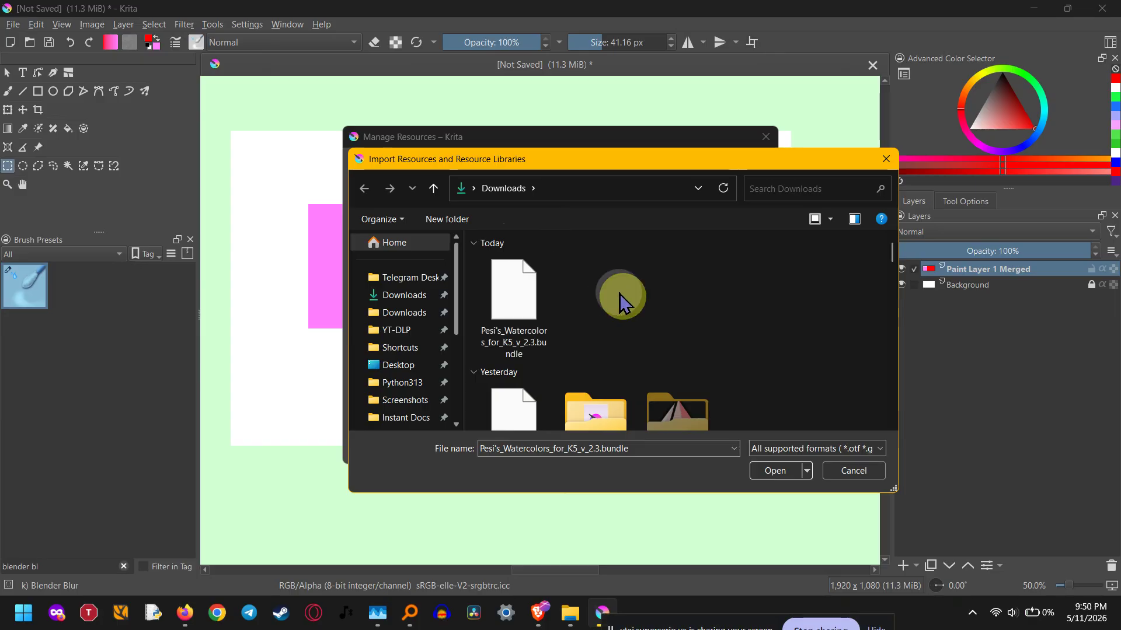
left_click(886, 160)
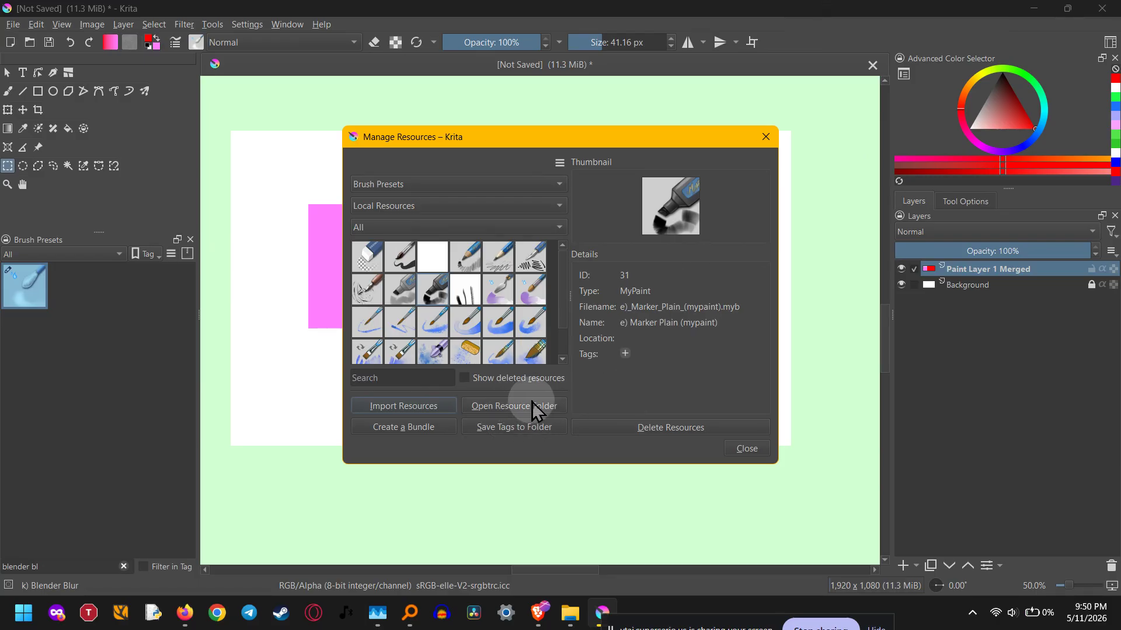
left_click(765, 137)
Check the details of the Pesi's Watercolors for K5 v 2.3 bundle in the resource libraries manager
left_click(246, 24)
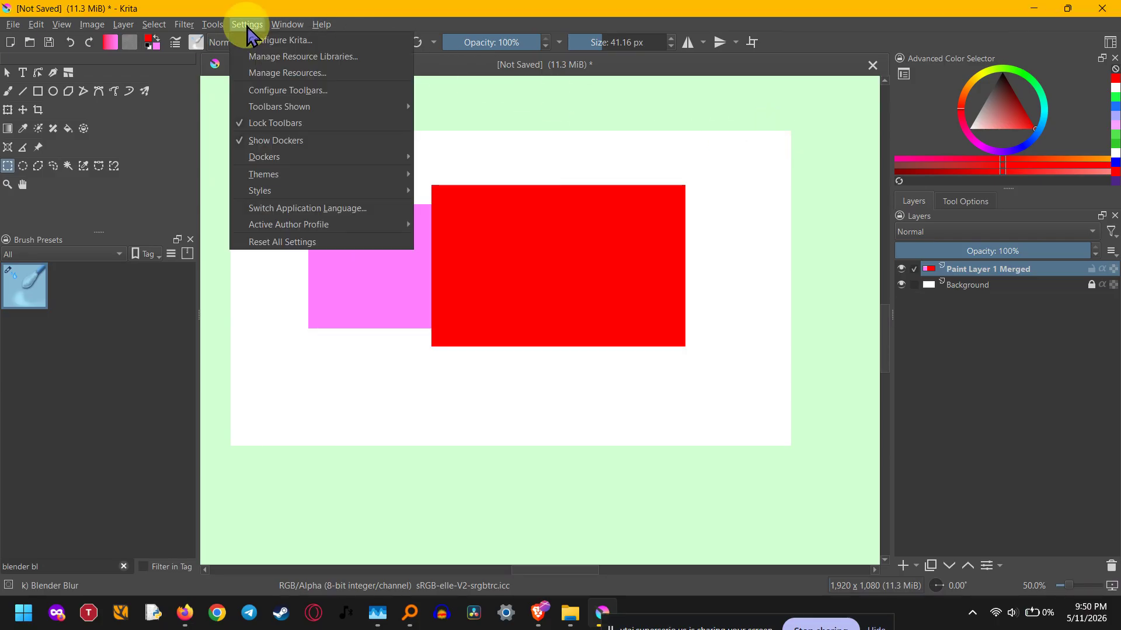
left_click(255, 57)
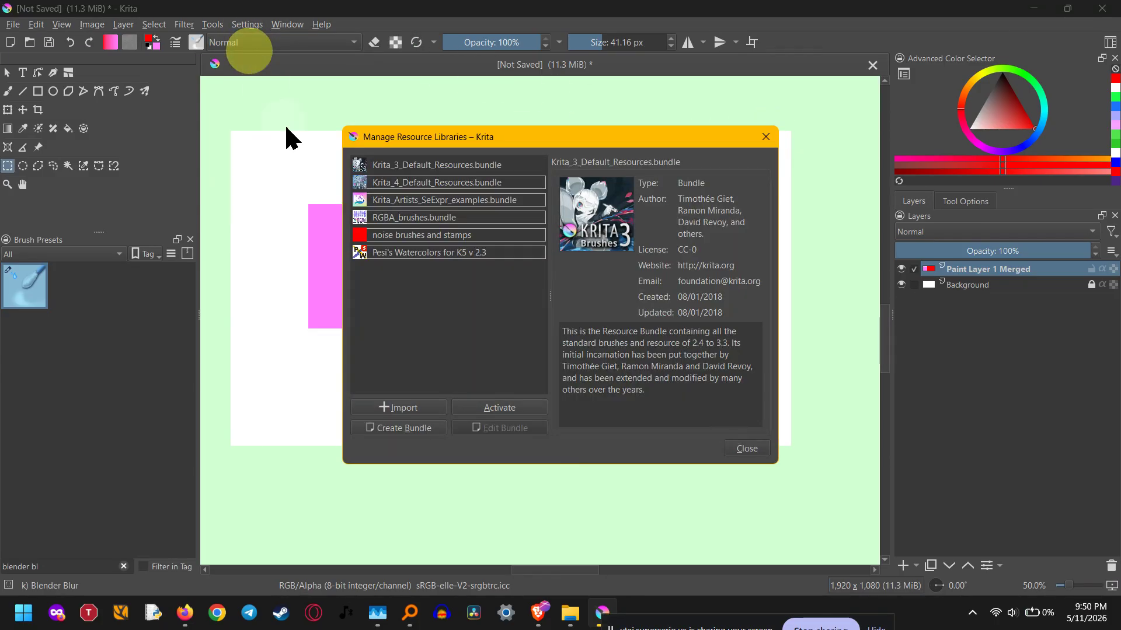
left_click(409, 254)
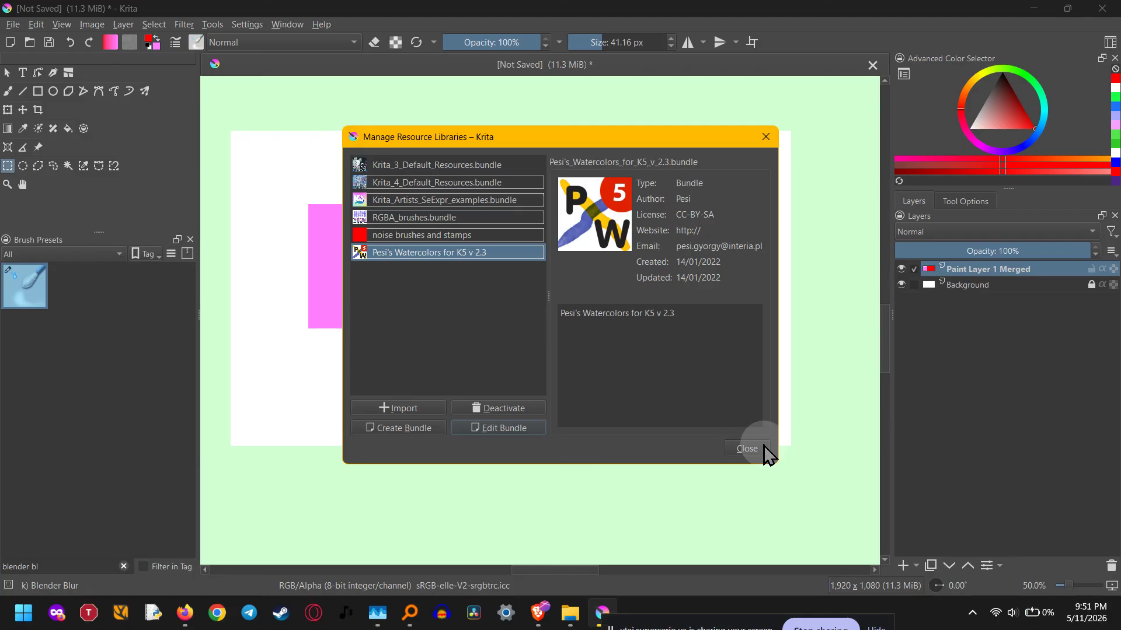
left_click(747, 448)
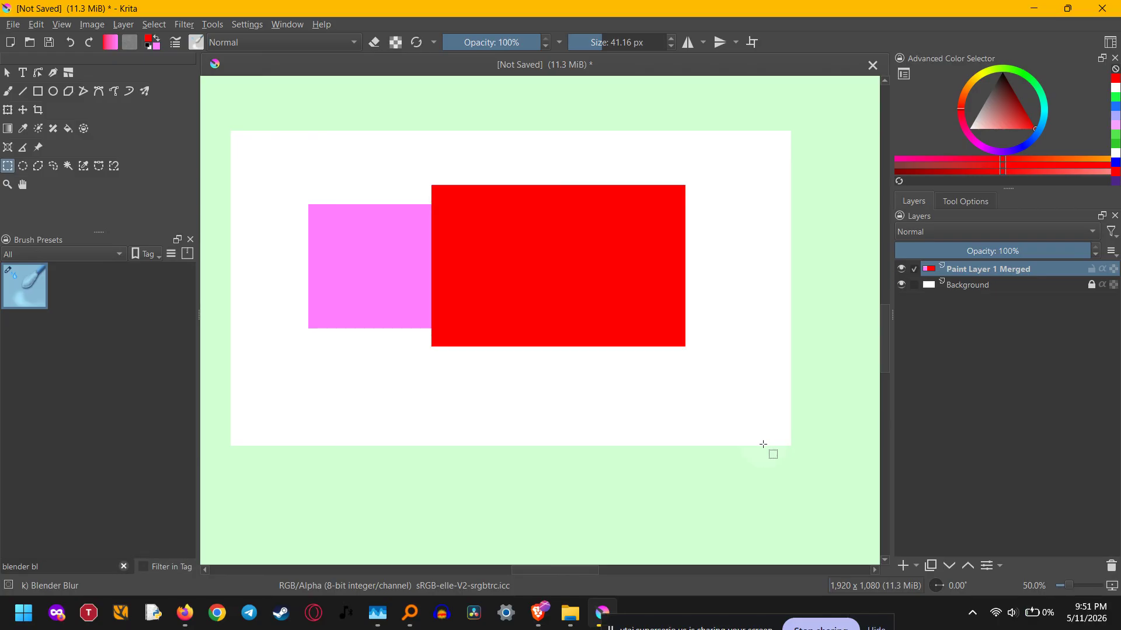
Clear the brush preset search filter and choose the b) Basic-4 Flow Opacity brush
left_click(124, 566)
scroll(134, 508, "down", 6)
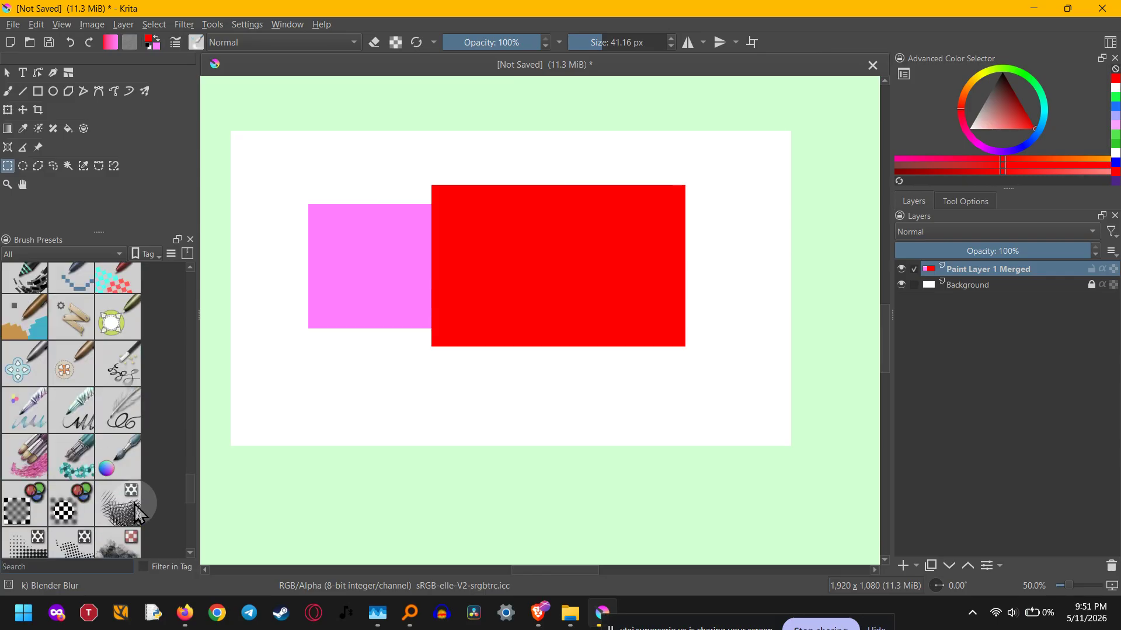
scroll(136, 503, "up", 10)
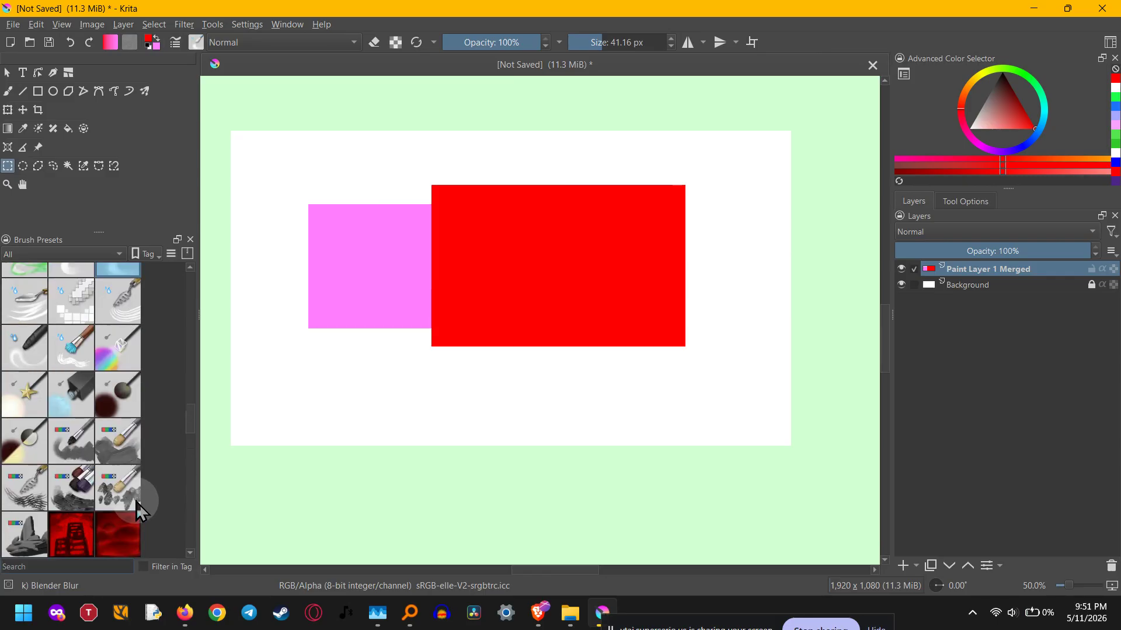
scroll(140, 510, "up", 15)
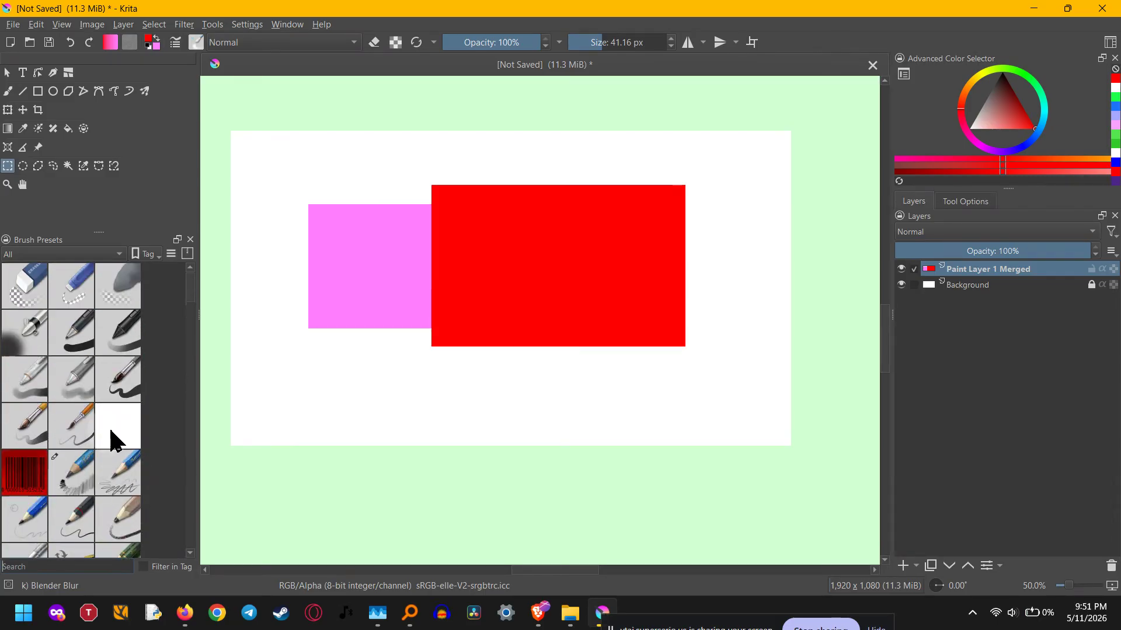
left_click(82, 392)
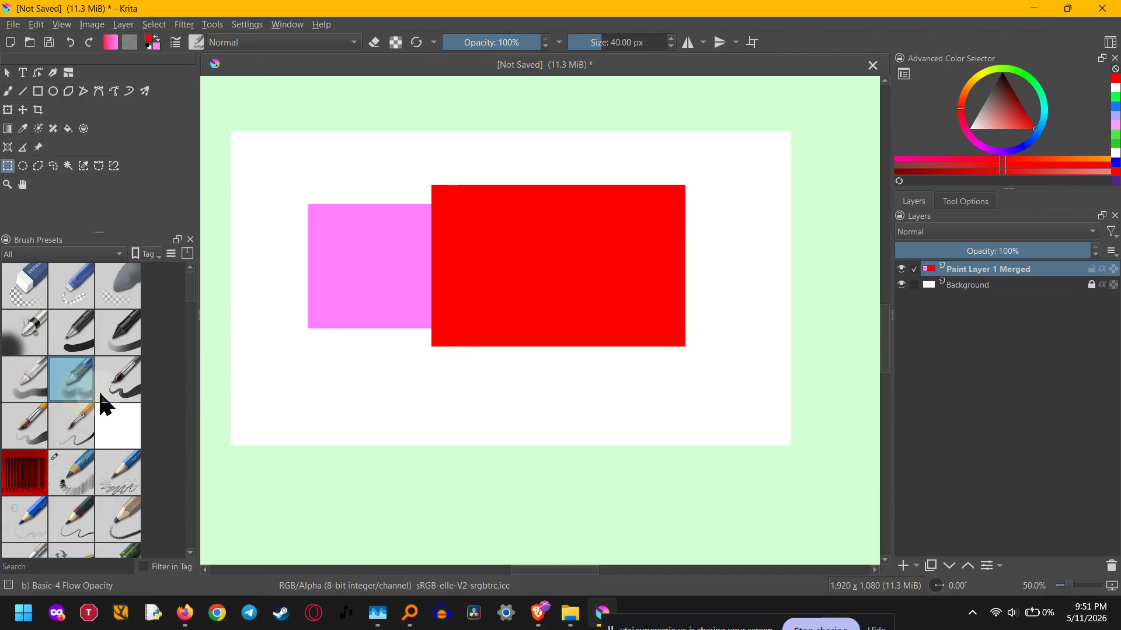
left_click_drag(337, 412, 601, 417)
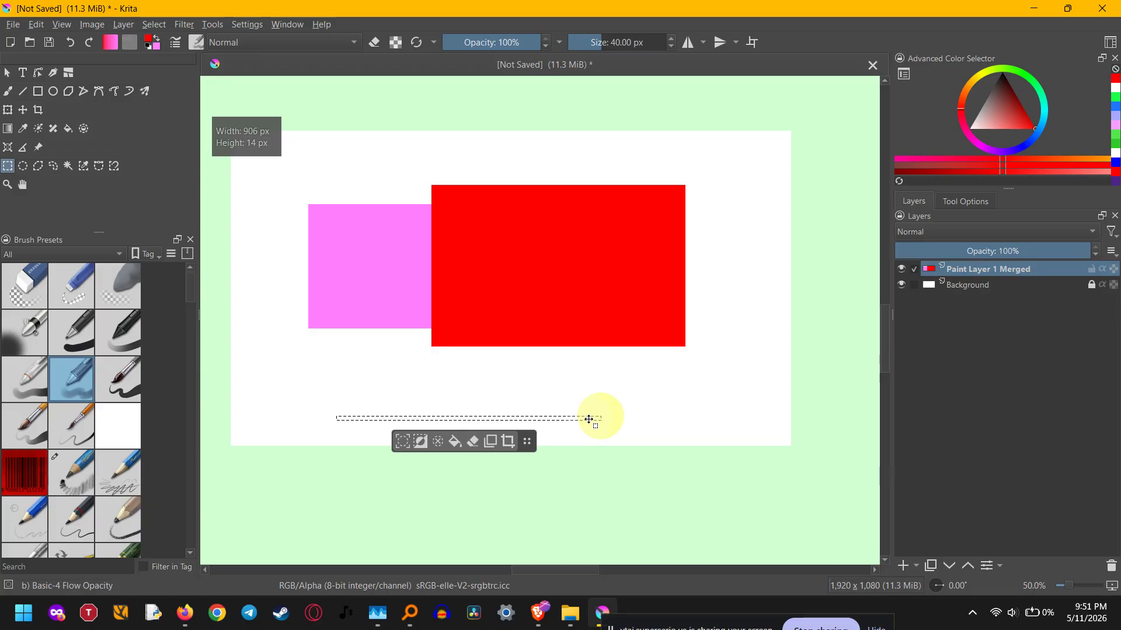
scroll(560, 439, "up", 3)
scroll(559, 439, "down", 3)
scroll(553, 433, "down", 1)
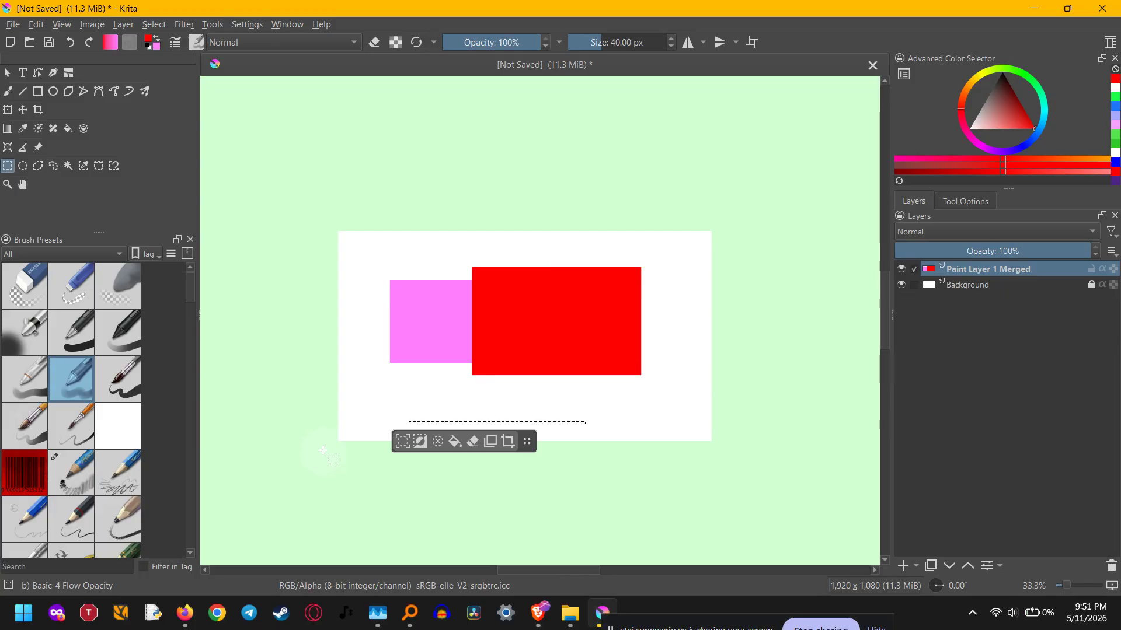
left_click(433, 447)
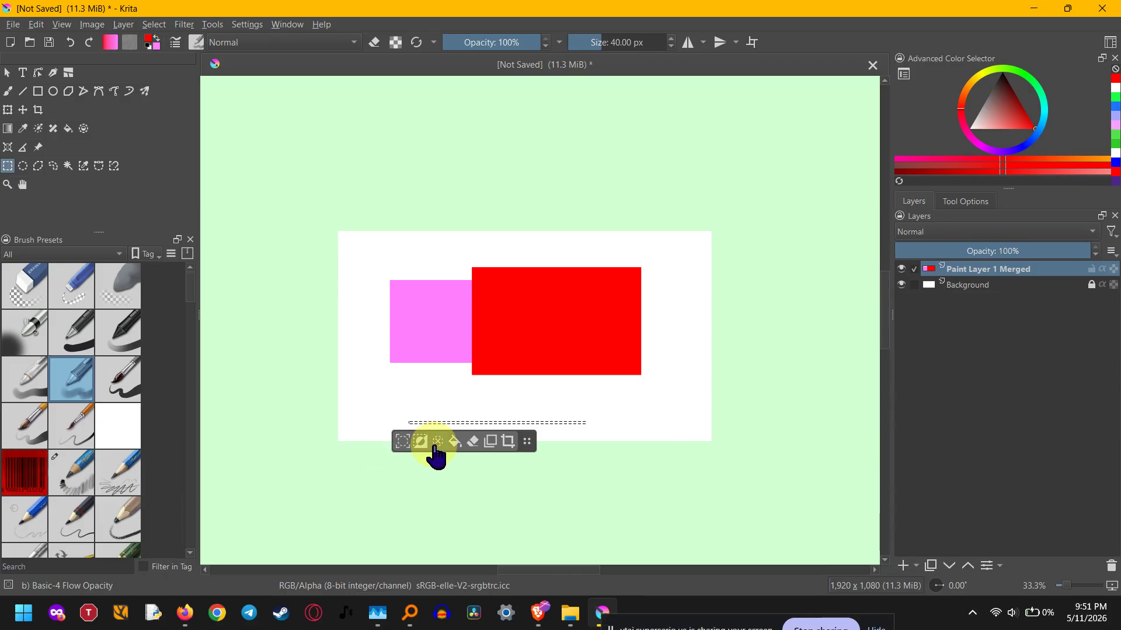
In File Explorer, open the Ink Pen Texturized folder within Downloads in a new tab and copy d)_Ink_Pen_Texturized.kpp
left_click(569, 613)
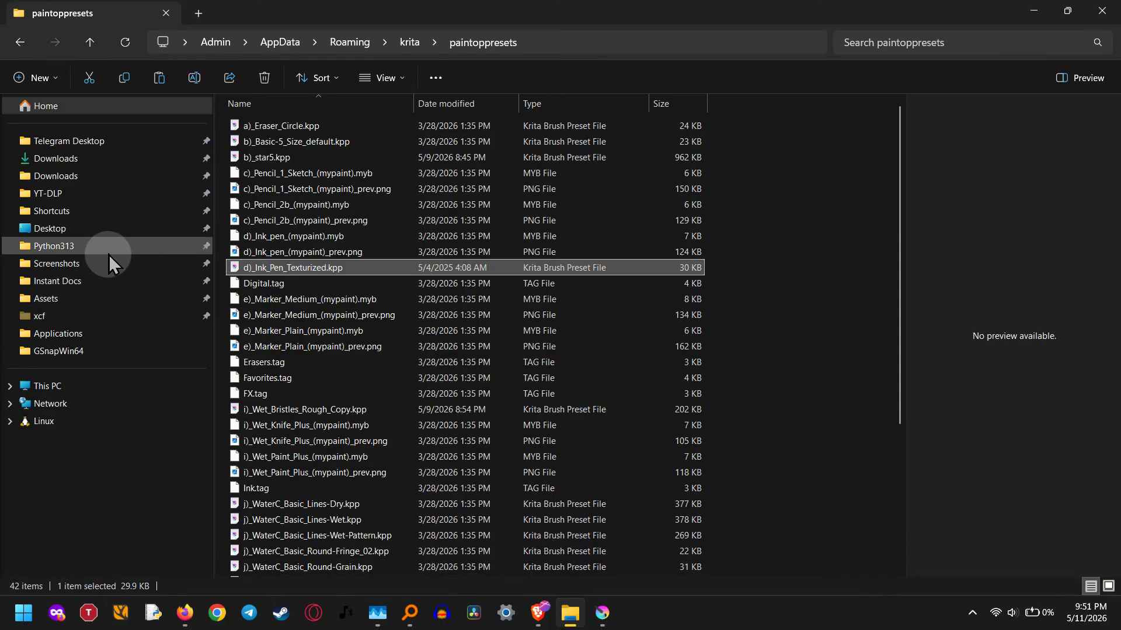
left_click(199, 12)
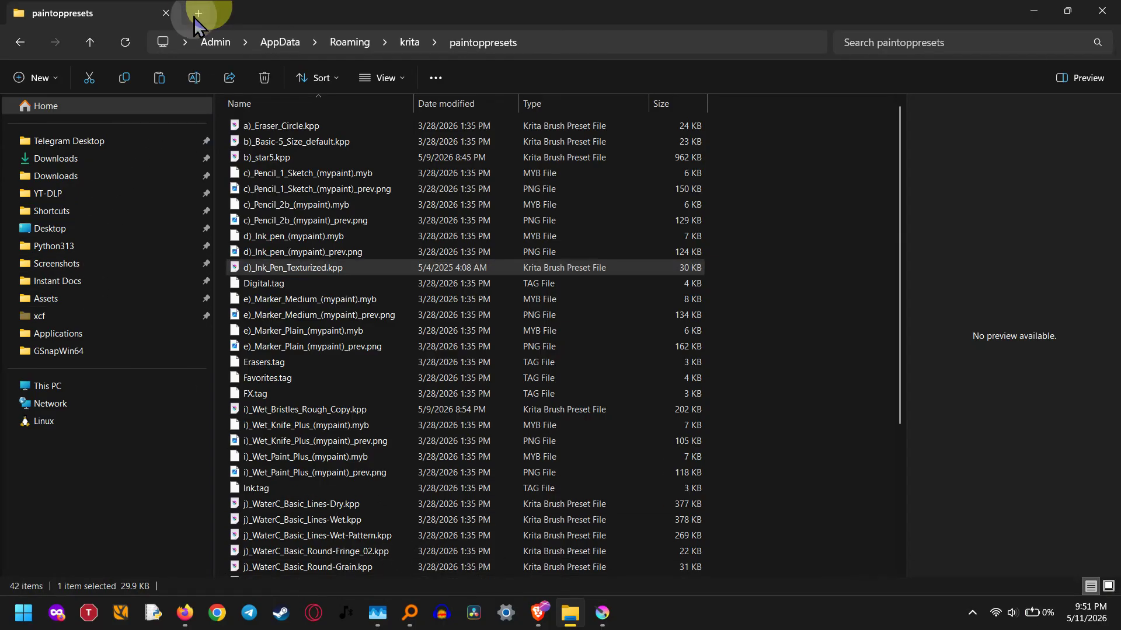
left_click(57, 161)
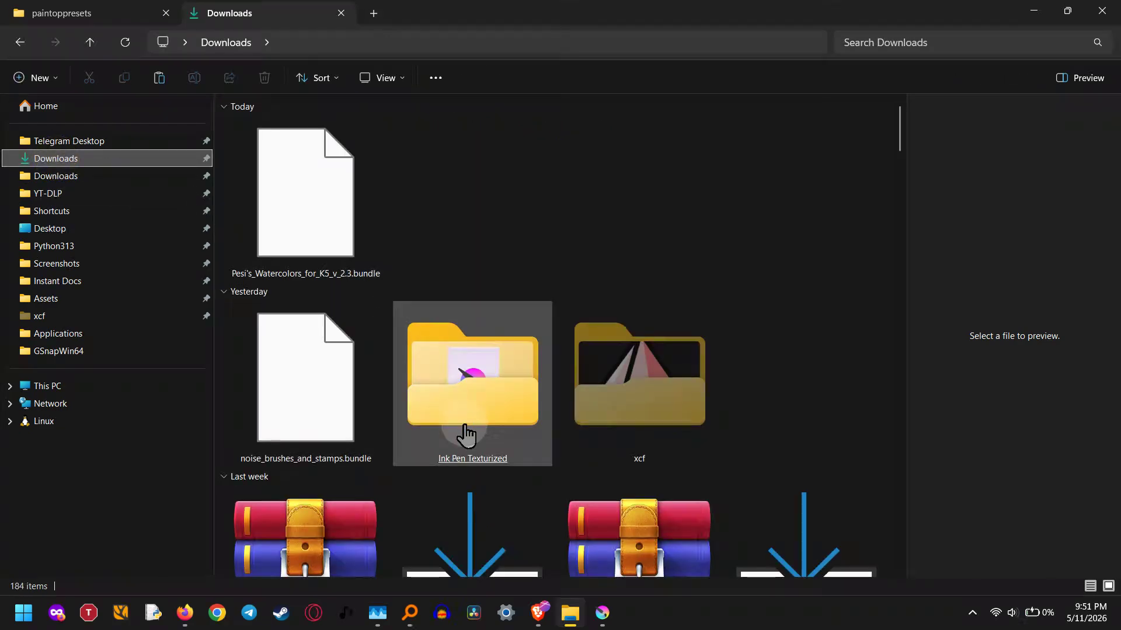
left_click(466, 426)
double_click(467, 427)
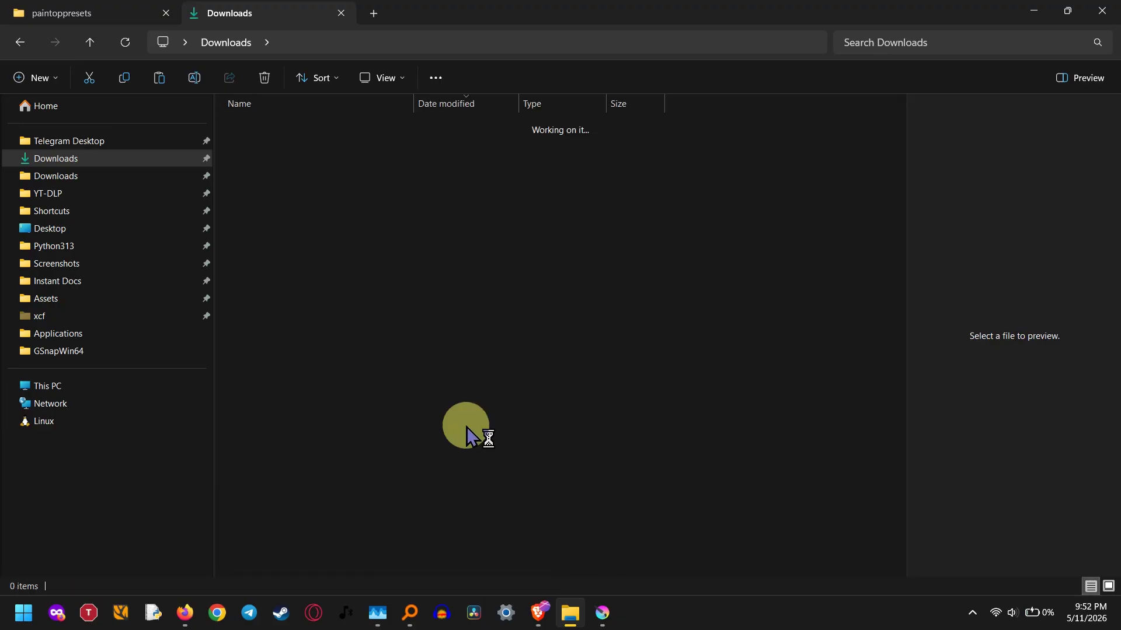
left_click_drag(331, 292, 383, 82)
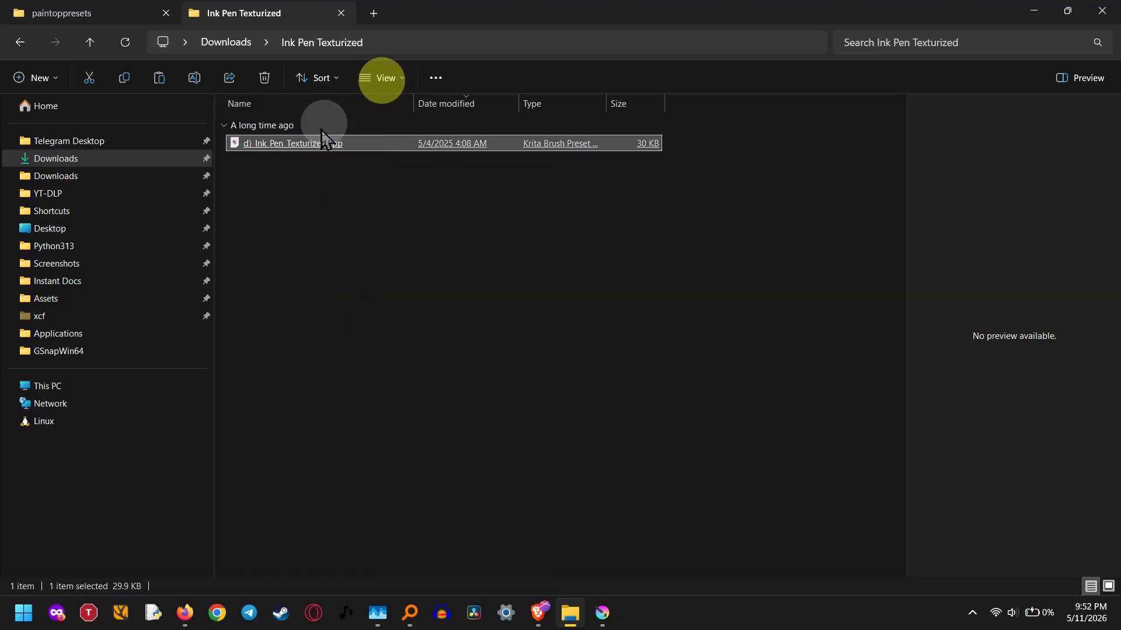
left_click(124, 77)
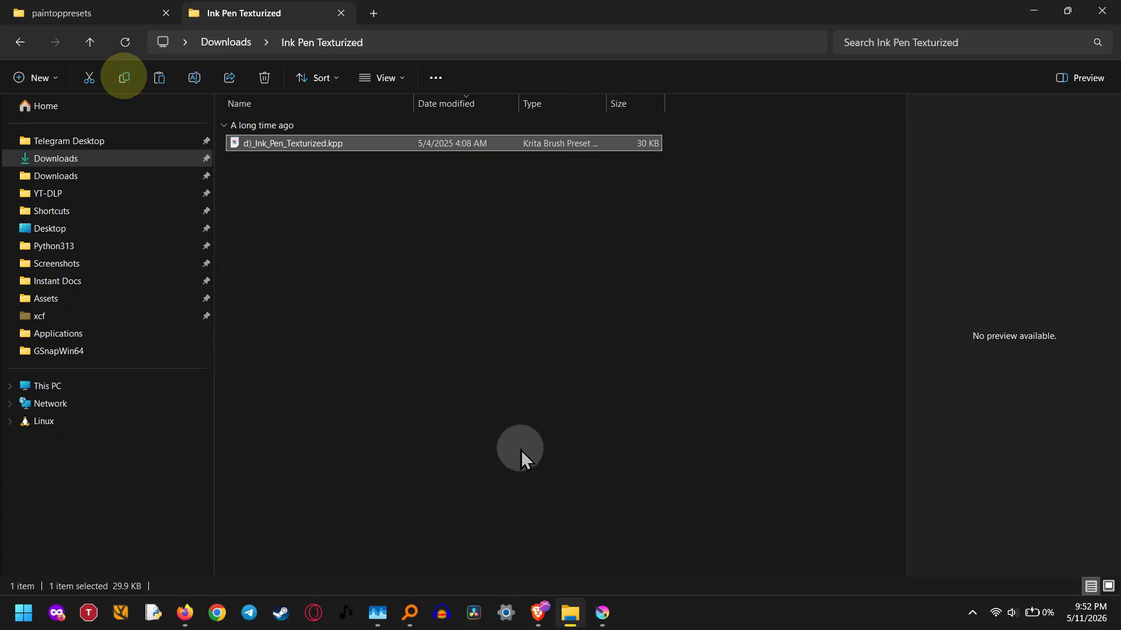
Switch to Krita, open its resource folder from the resource manager, and go into the paintoppresets subfolder
left_click(602, 613)
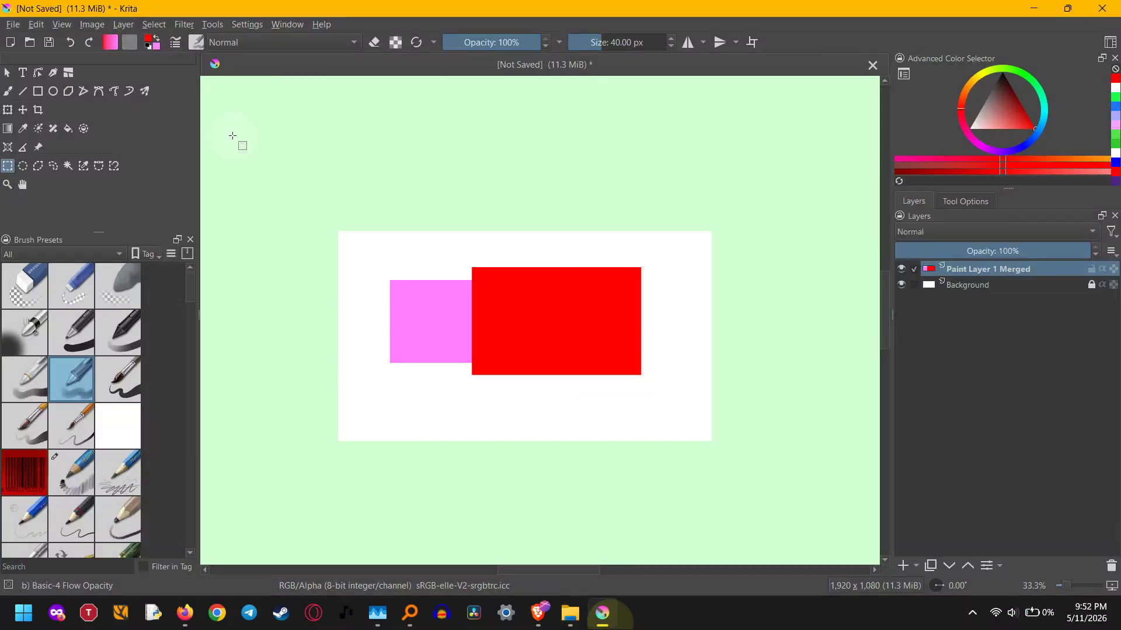
left_click(247, 24)
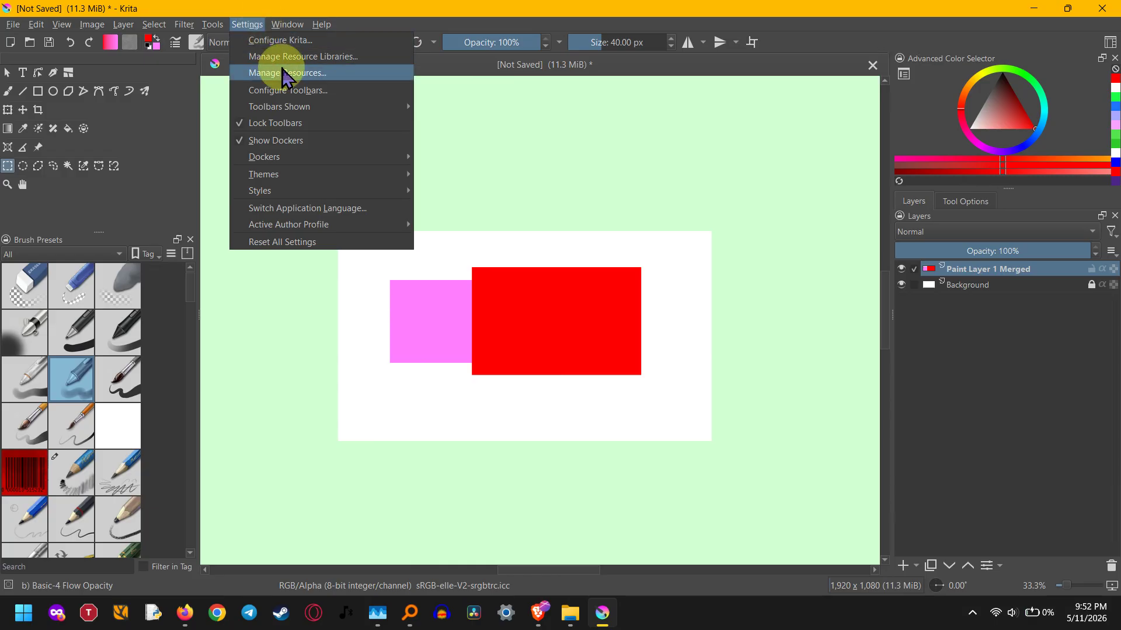
left_click(286, 76)
left_click(509, 410)
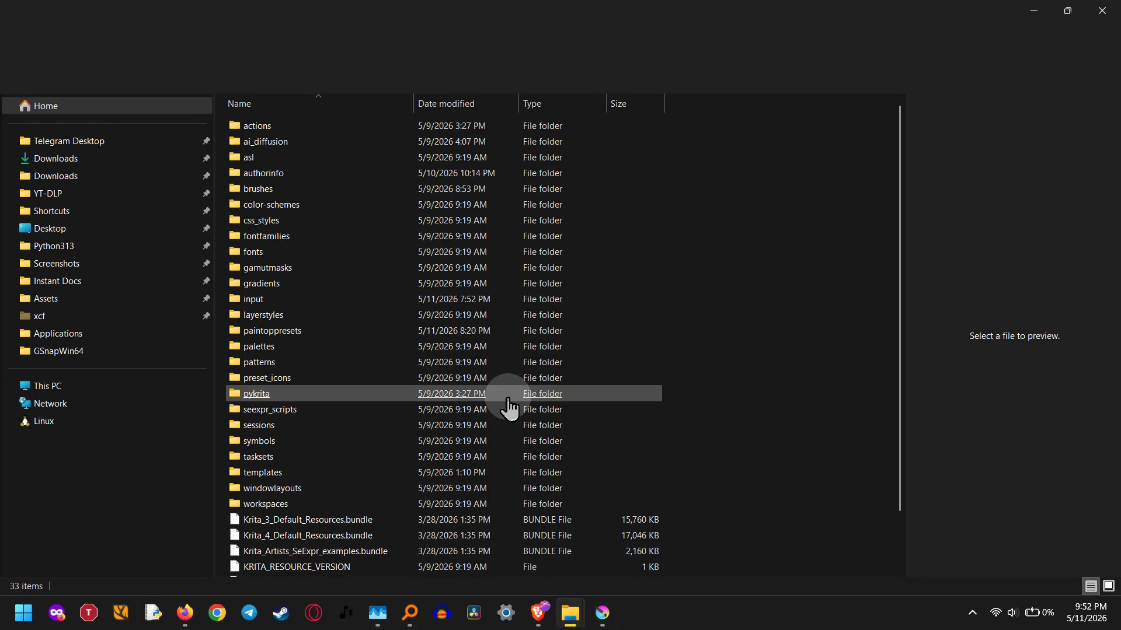
left_click(509, 409)
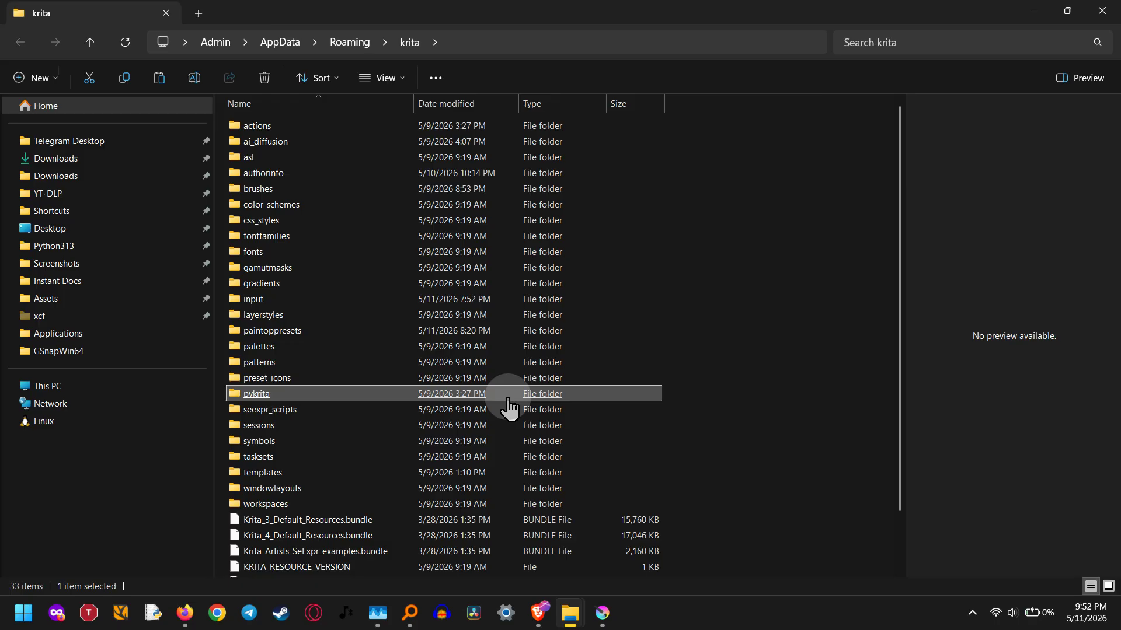
left_click_drag(509, 403, 338, 332)
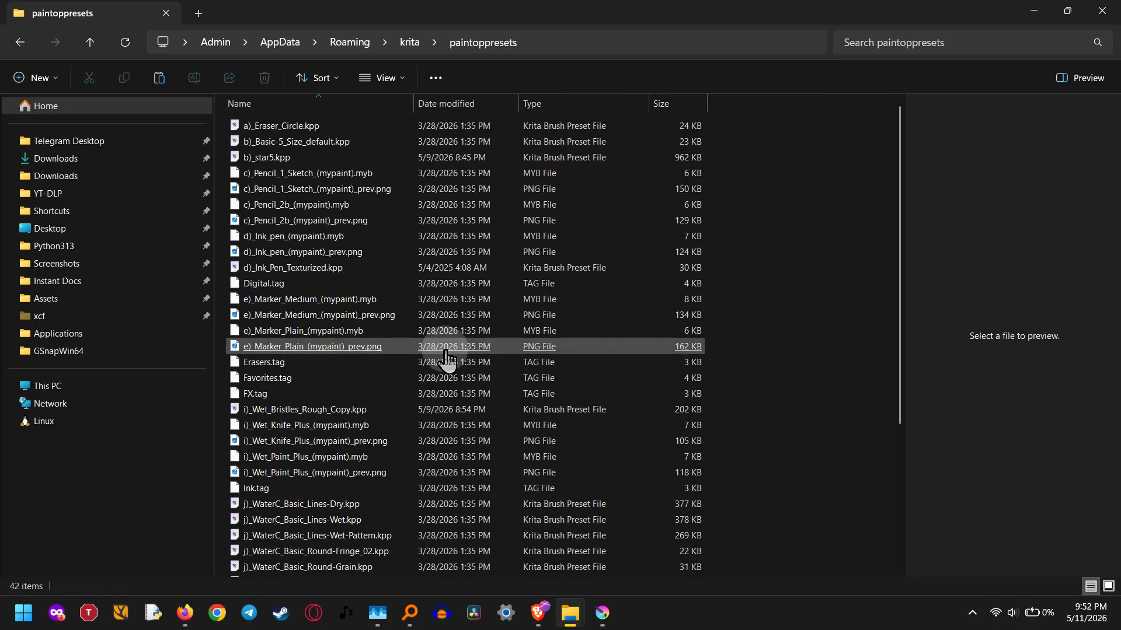
left_click(449, 349)
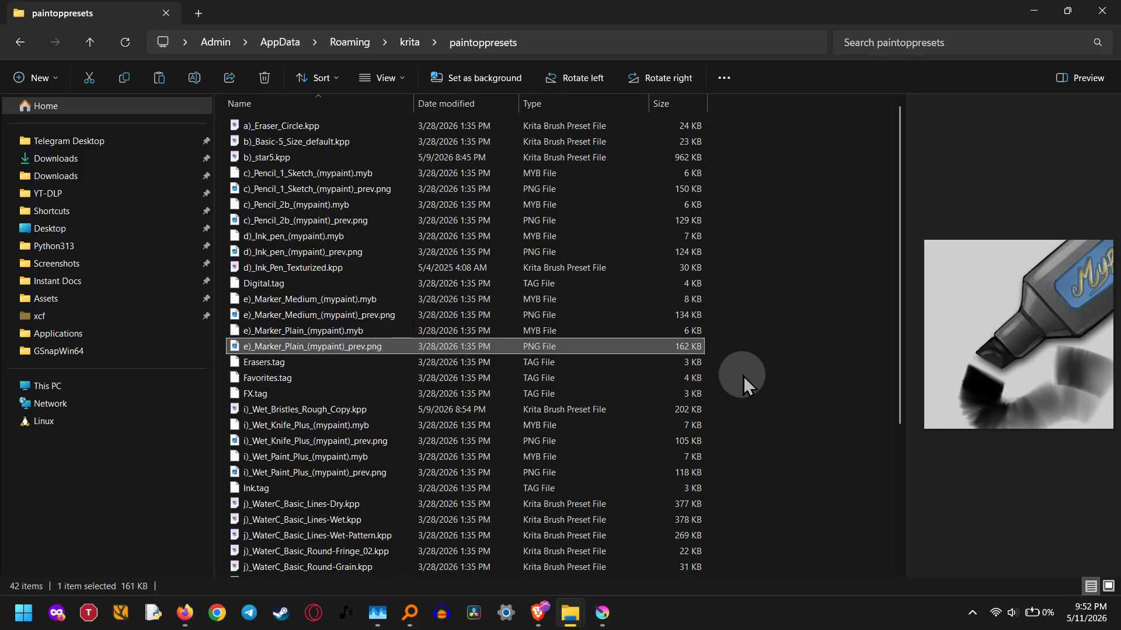
Paste d)_Ink_Pen_Texturized.kpp into the paintoppresets folder, replacing the existing file of the same name
key("ctrl+v")
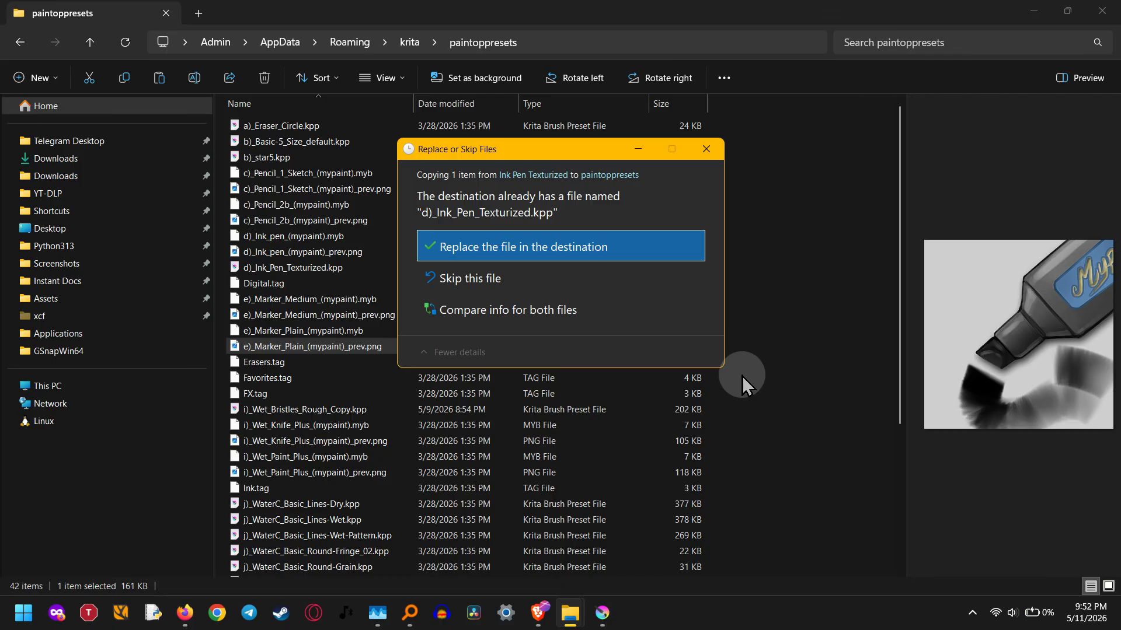
left_click(607, 248)
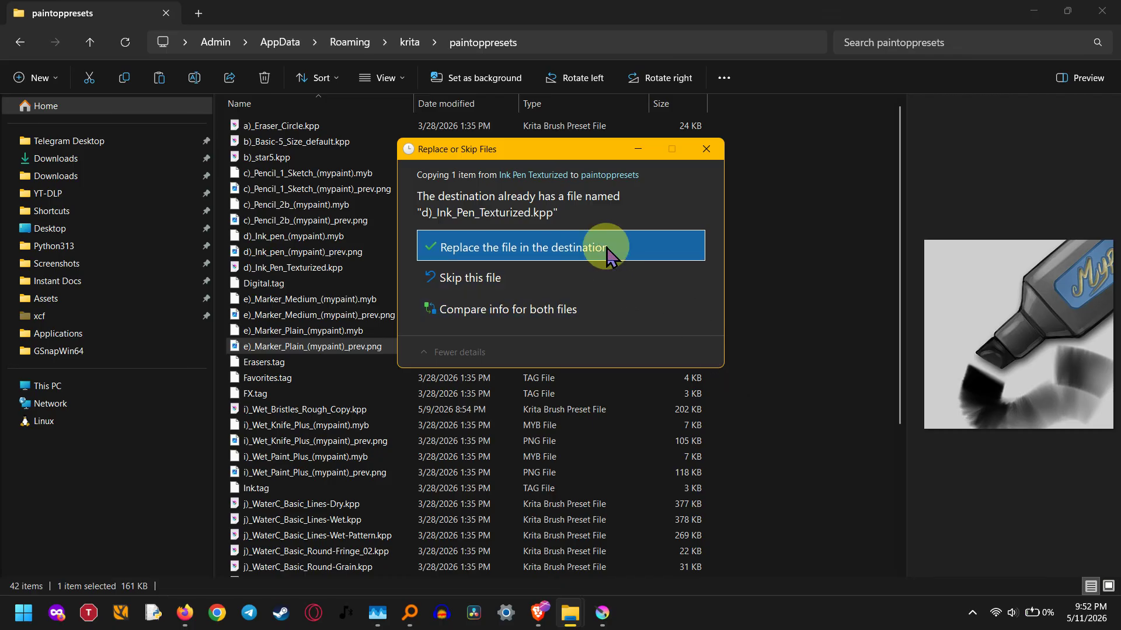
scroll(805, 322, "down", 3)
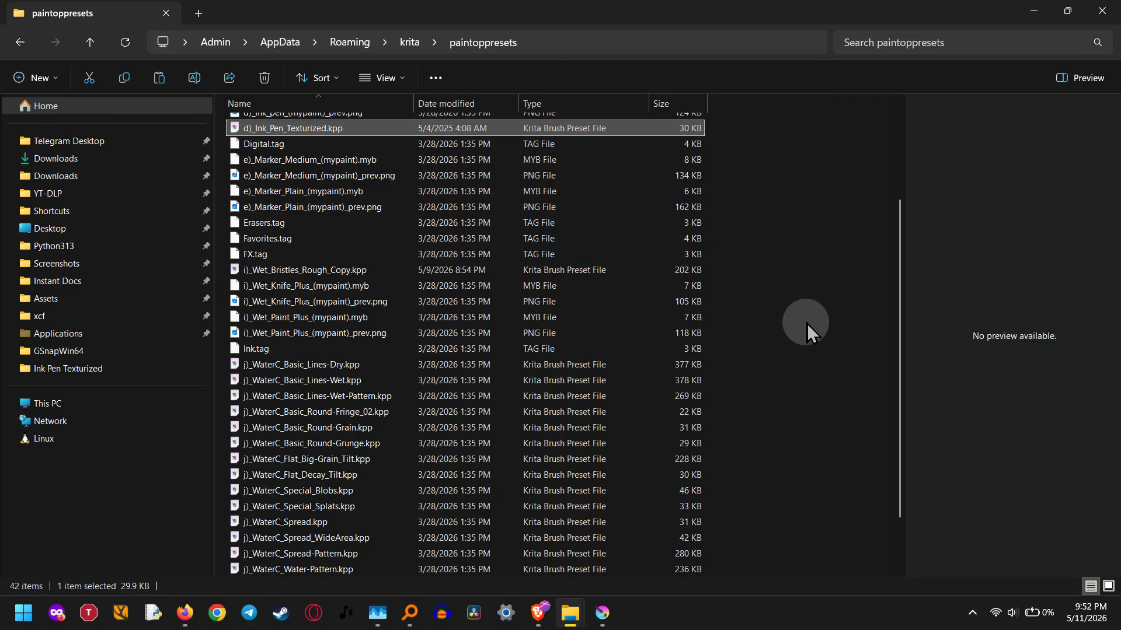
left_click(806, 323)
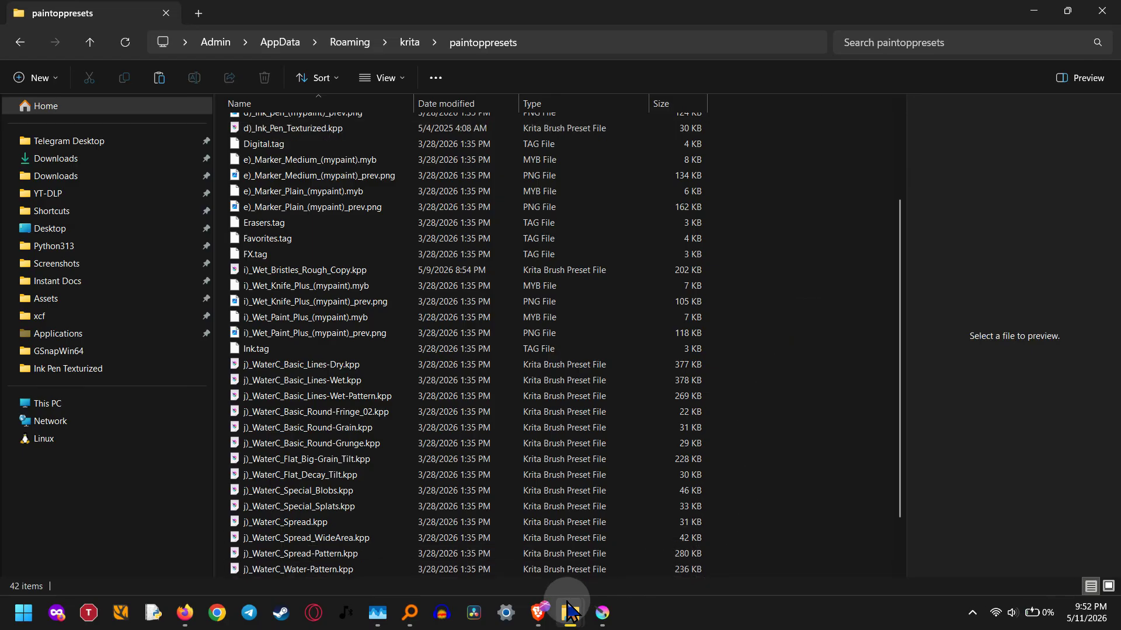
mouse_move(564, 614)
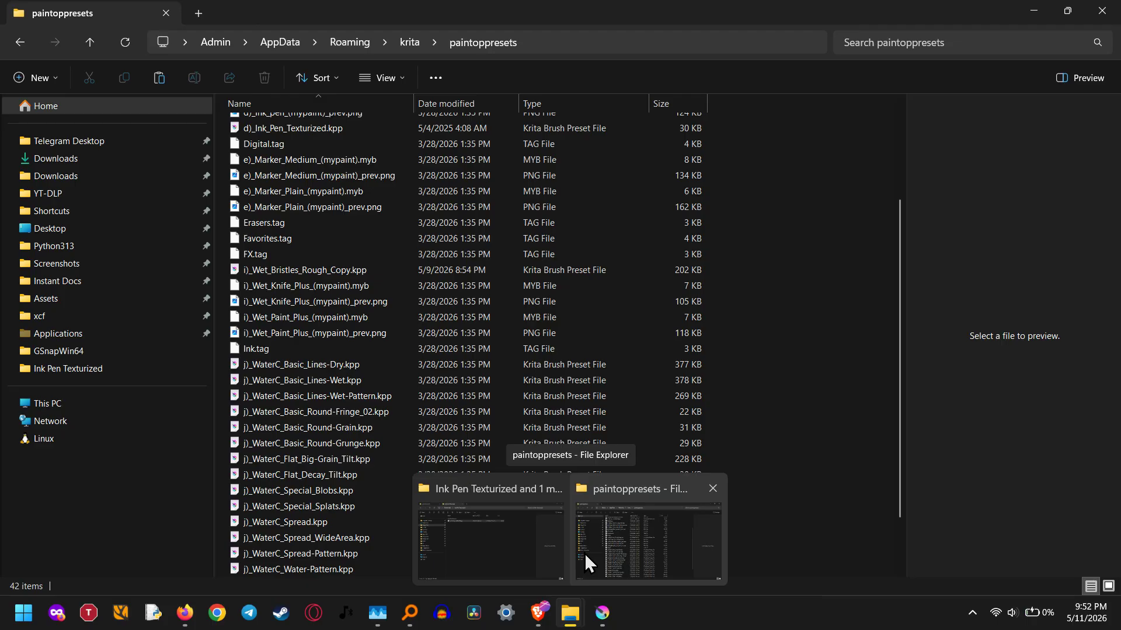
left_click(777, 483)
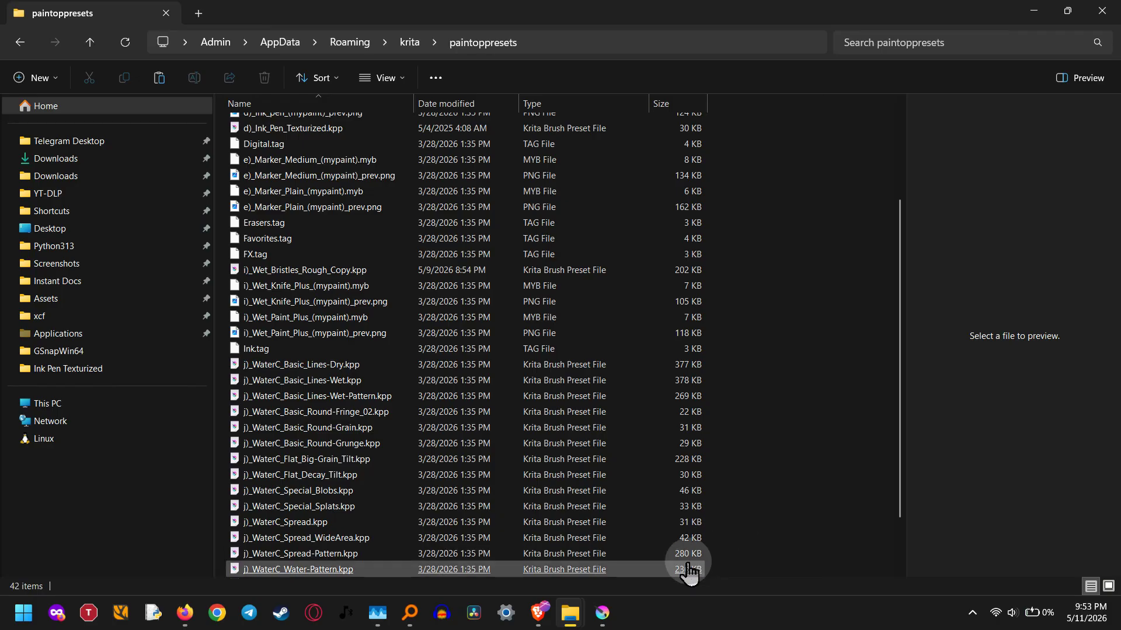
Switch back to Krita and close the Manage Resources dialog
left_click(613, 611)
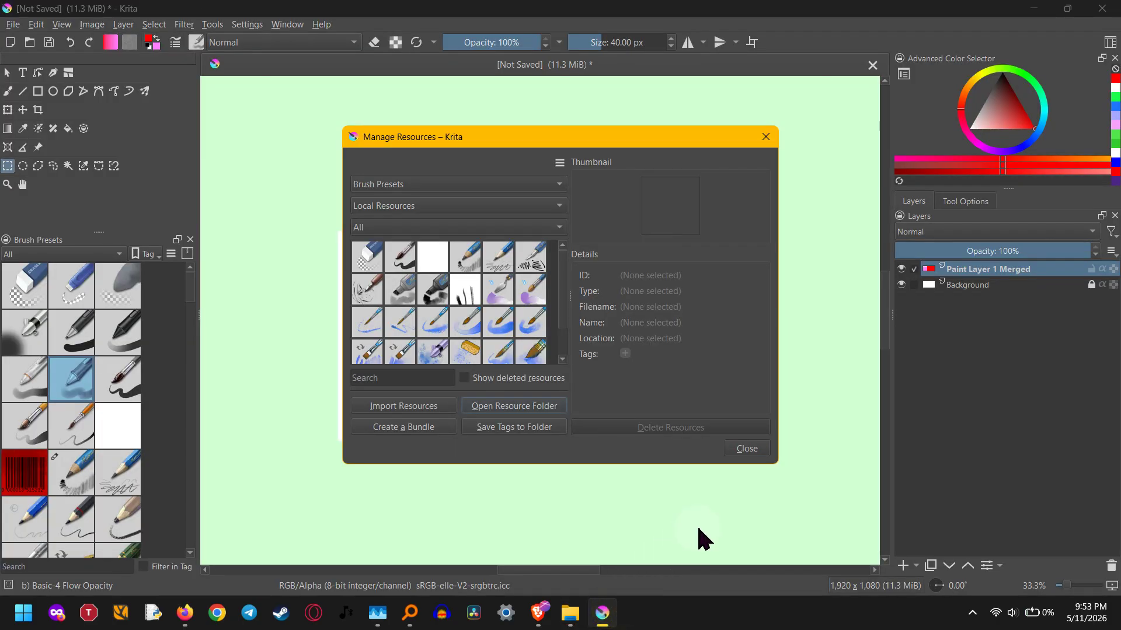
left_click(751, 450)
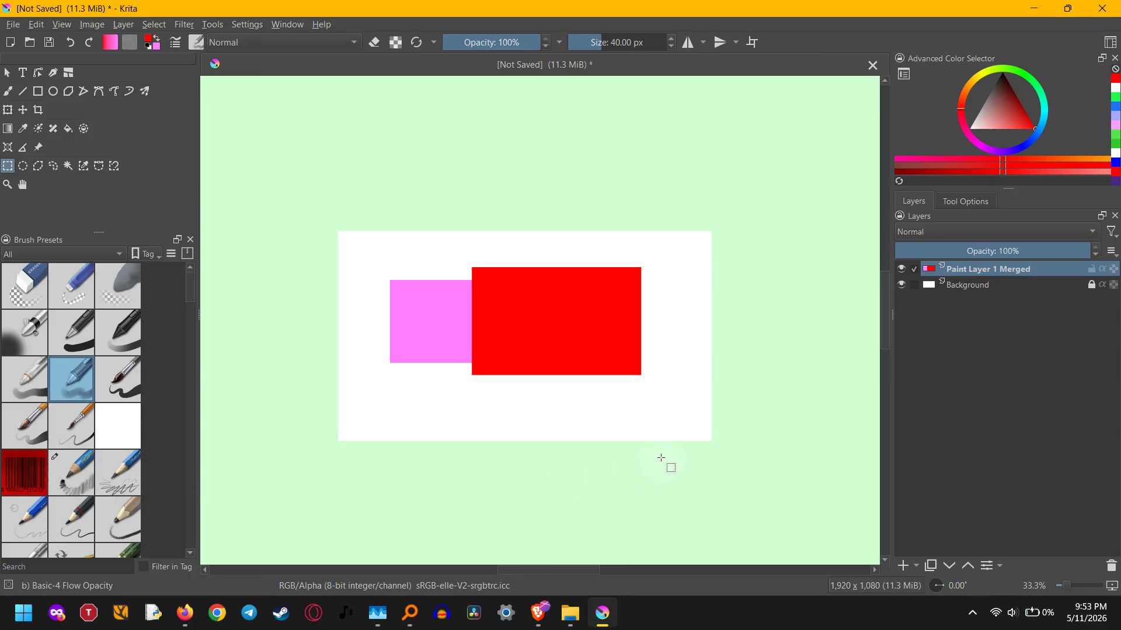
Draw a small rectangular selection on the white area below the pink and red rectangles, and clear the selection
left_click_drag(422, 395, 548, 419)
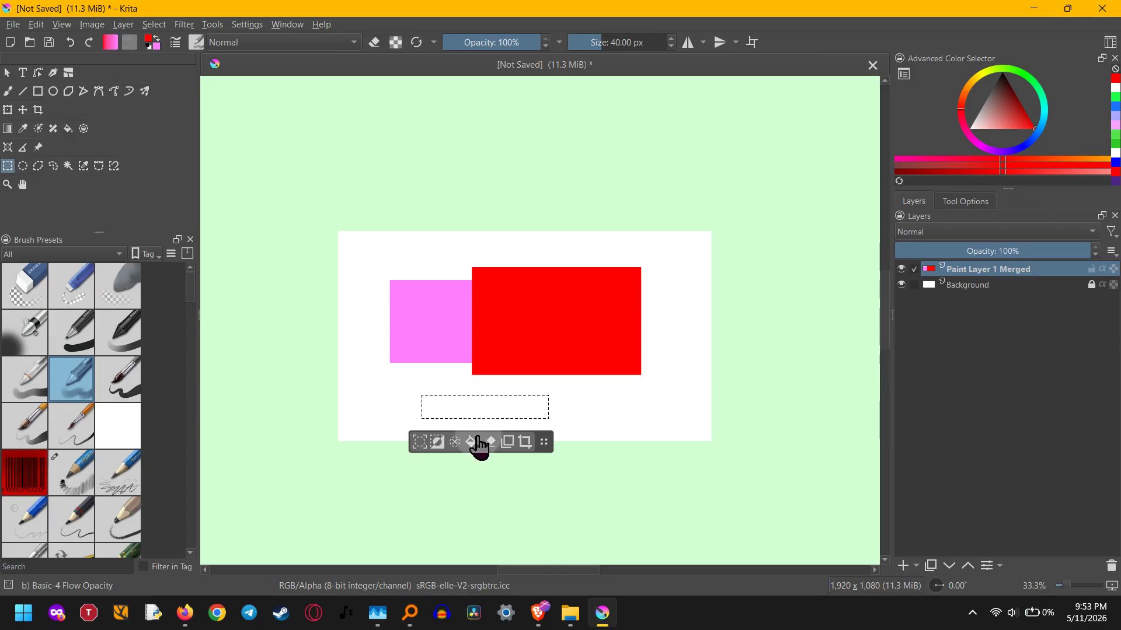
left_click(449, 437)
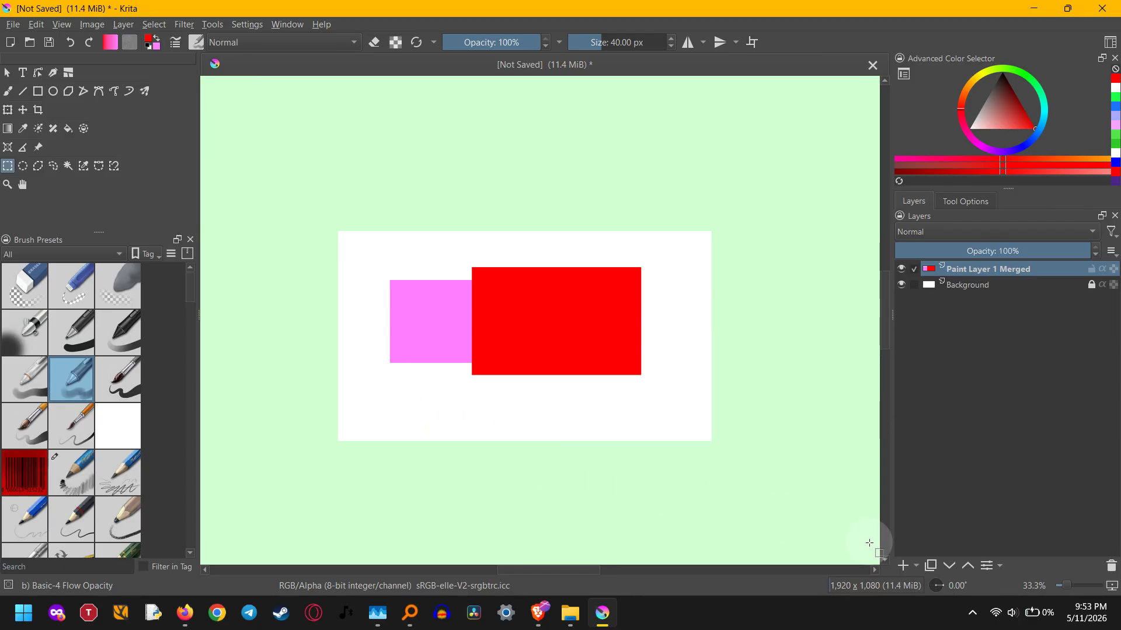